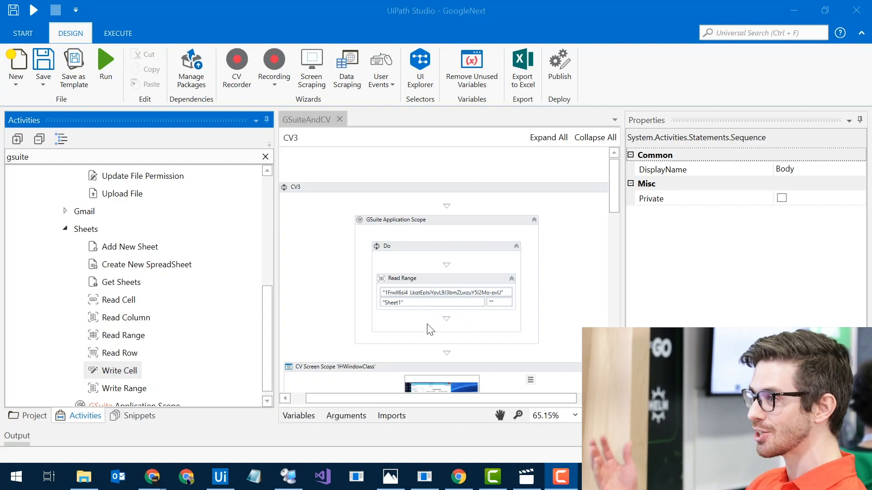
# Show the G'Next Invoices sheet, highlighting Cash In values A1:A5 and the empty Total cell C2
pyautogui.click(460, 479)
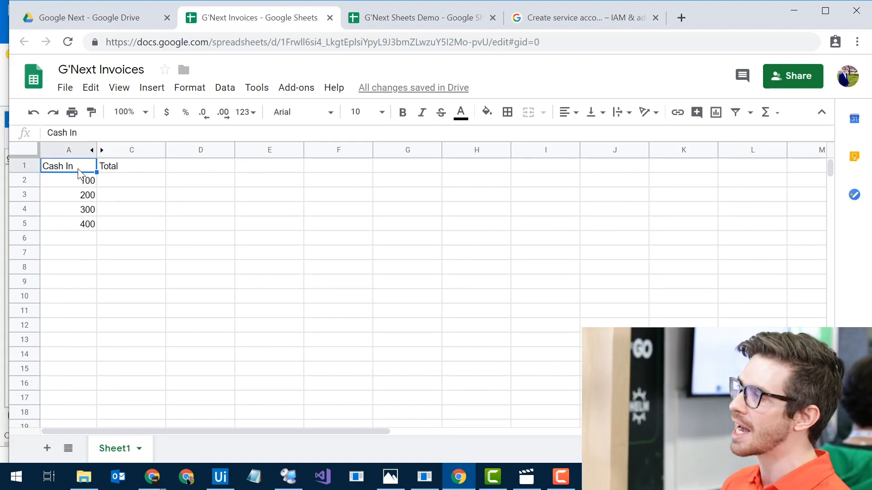
pyautogui.moveTo(78, 172); pyautogui.dragTo(74, 216)
pyautogui.click(163, 183)
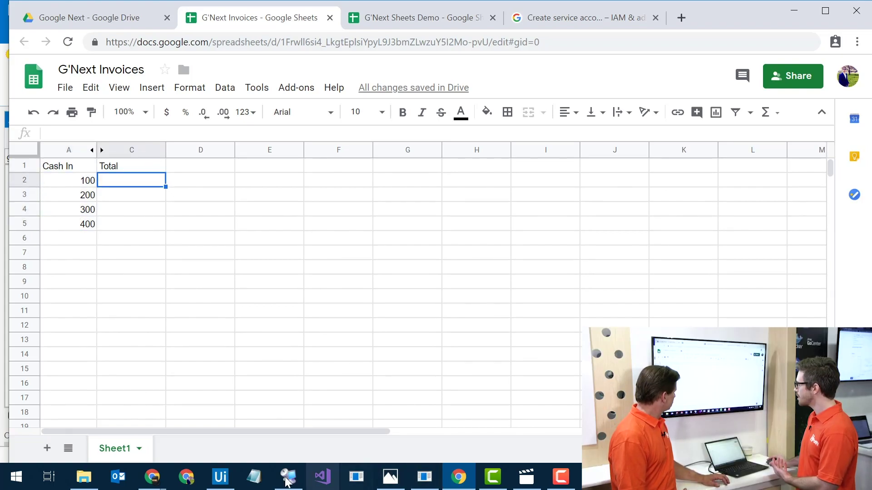
# Show the DoubleUI deposit app on the EVE remote machine, then return to UiPath Studio
pyautogui.click(287, 481)
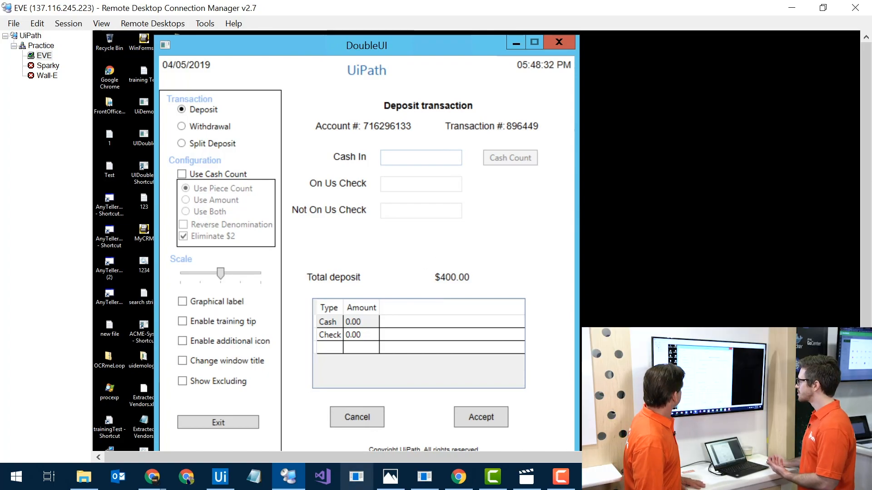
pyautogui.click(223, 477)
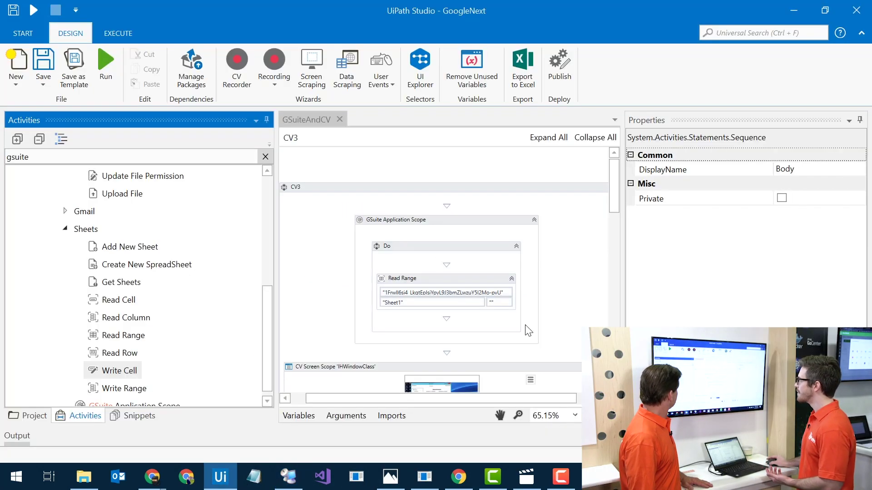
# Review the GSuite Read Range, CV Type Into, CV Get Text and Write Cell scope steps of GoogleNext
pyautogui.click(450, 229)
pyautogui.scroll(-2, 560, 239)
pyautogui.click(480, 212)
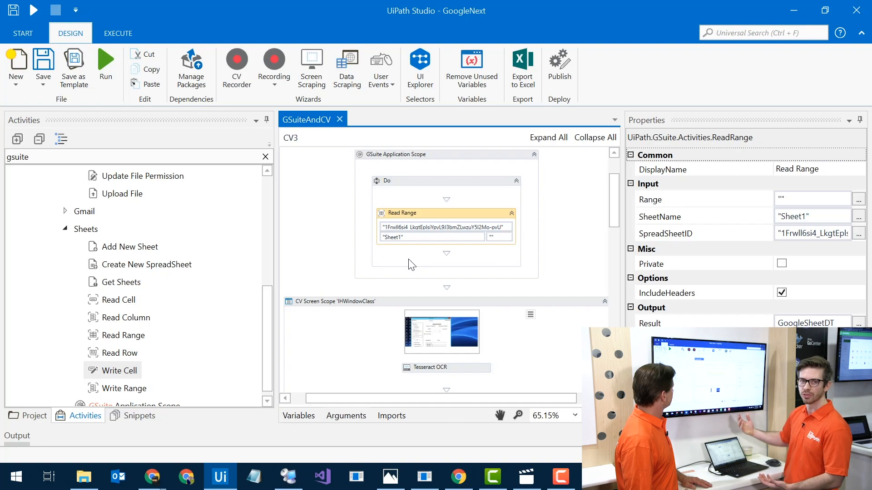
pyautogui.scroll(-1, 405, 264)
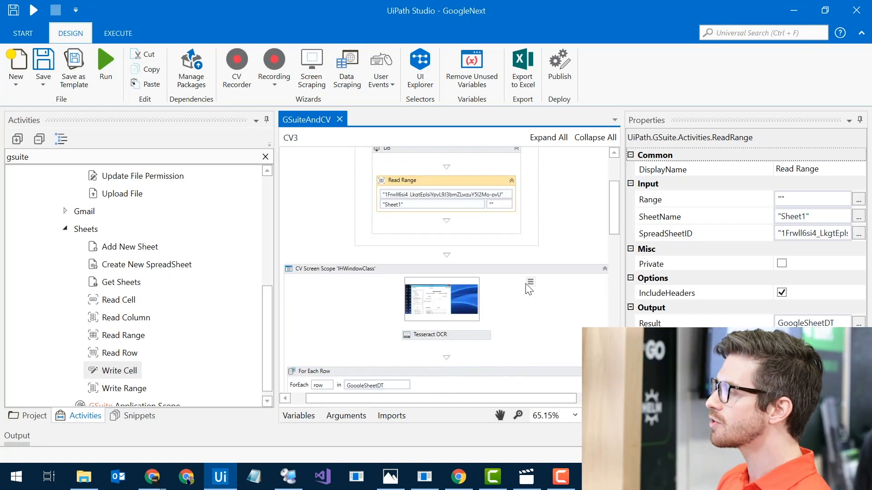
pyautogui.scroll(-2, 430, 208)
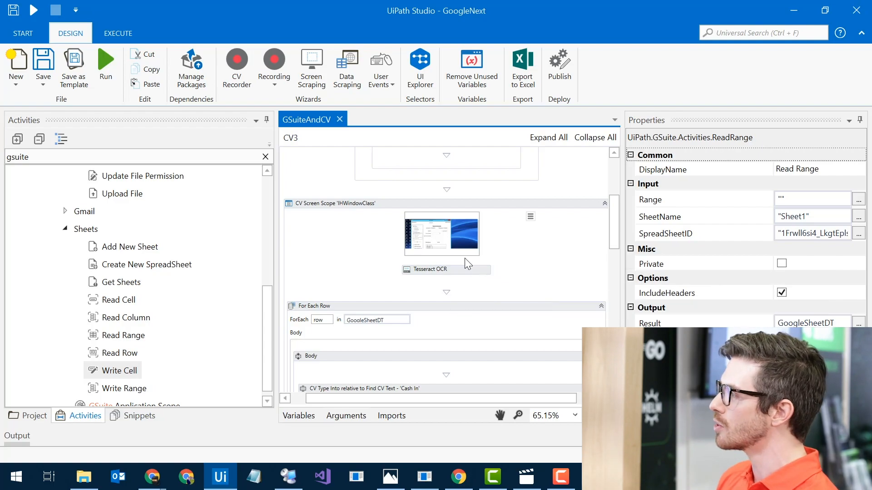
pyautogui.scroll(-1, 456, 279)
pyautogui.scroll(-4, 455, 275)
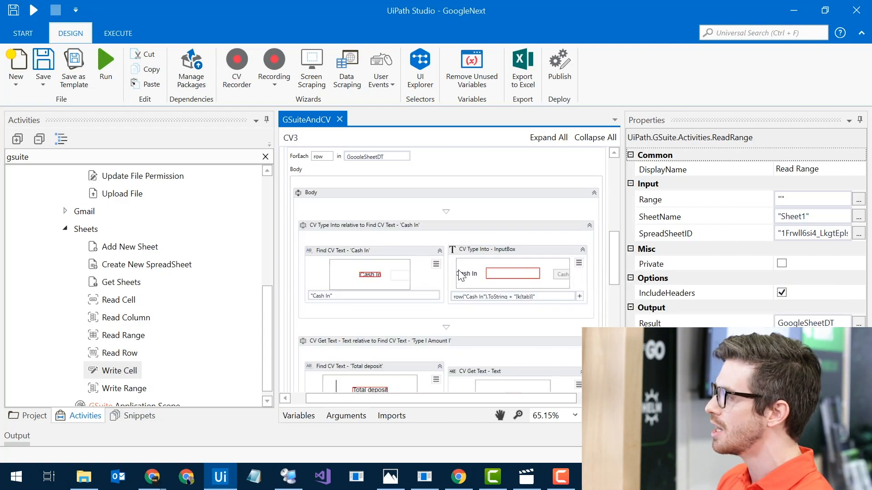
pyautogui.click(473, 307)
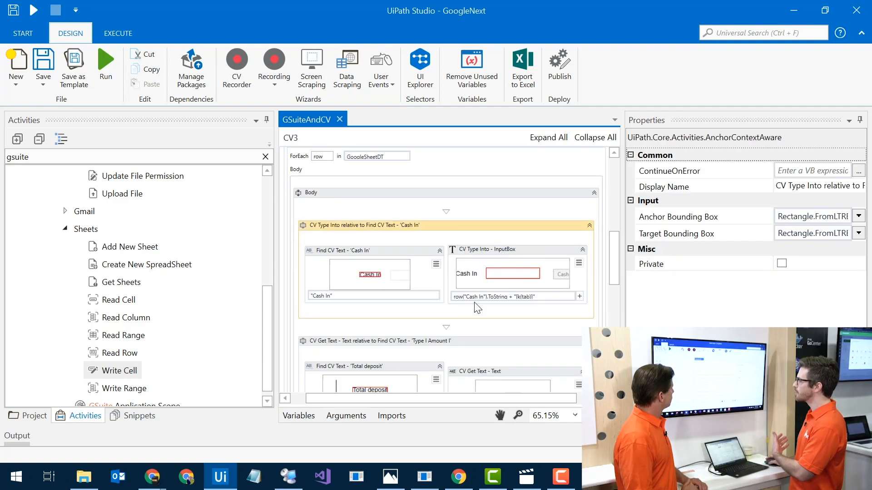
pyautogui.scroll(-3, 475, 306)
pyautogui.click(479, 242)
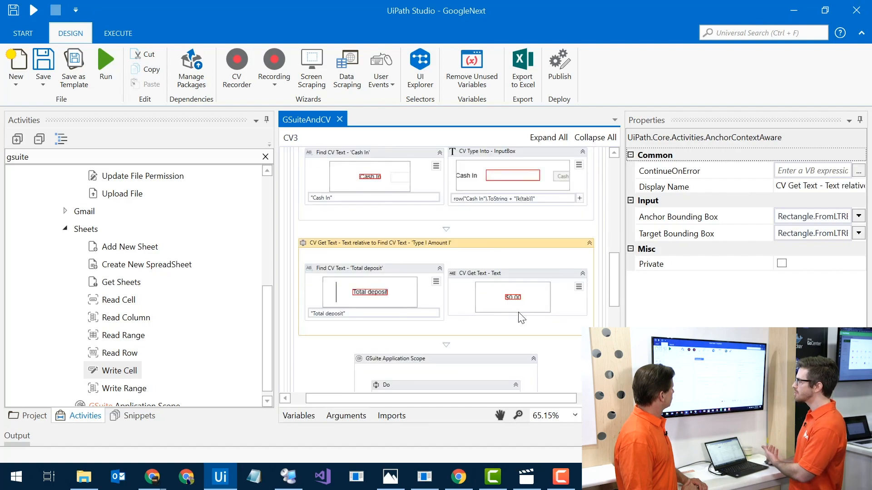
pyautogui.scroll(-4, 533, 338)
pyautogui.click(450, 240)
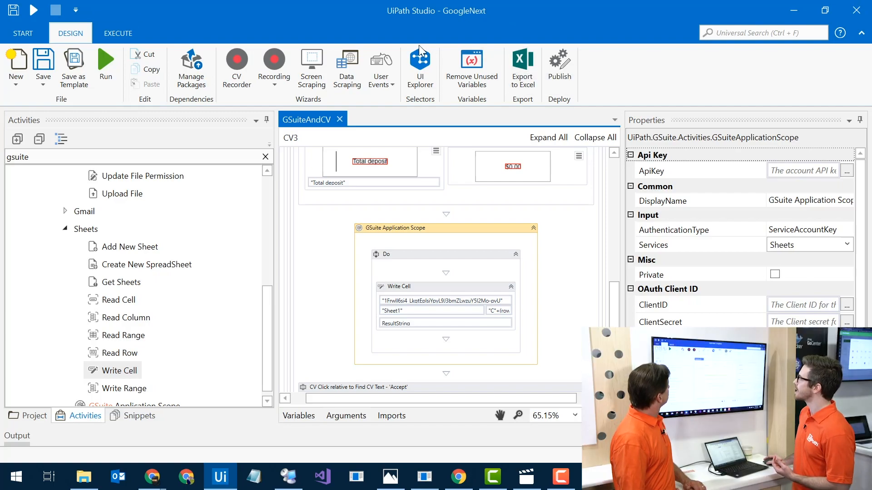
pyautogui.click(188, 77)
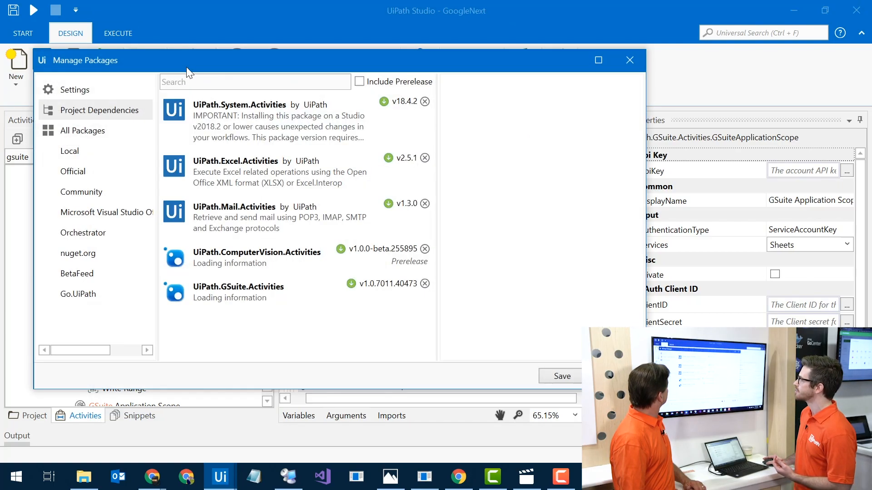
pyautogui.click(83, 93)
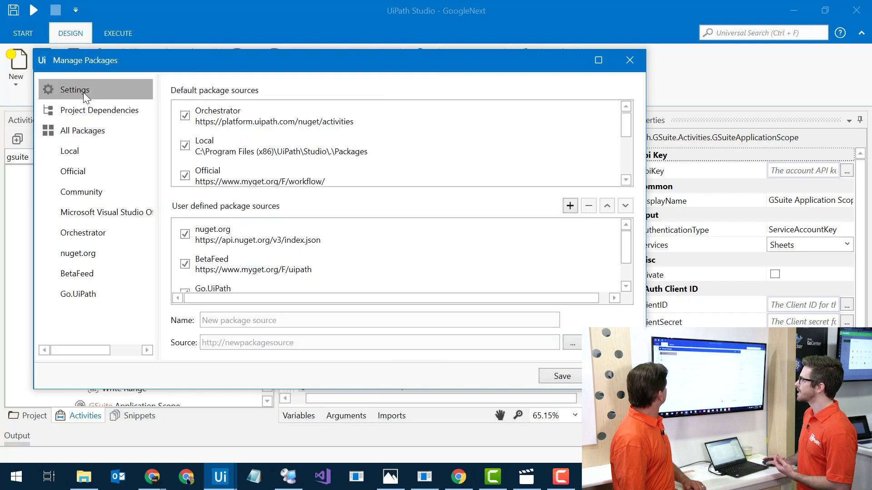
pyautogui.click(260, 262)
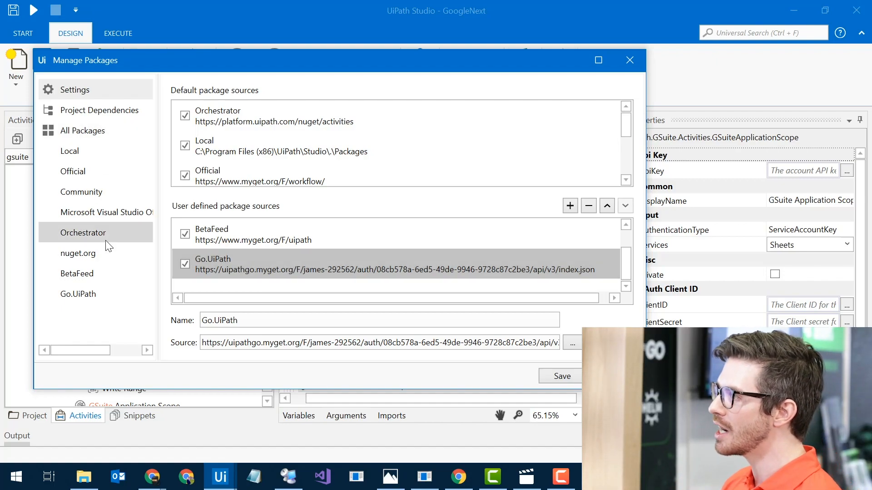
pyautogui.click(87, 295)
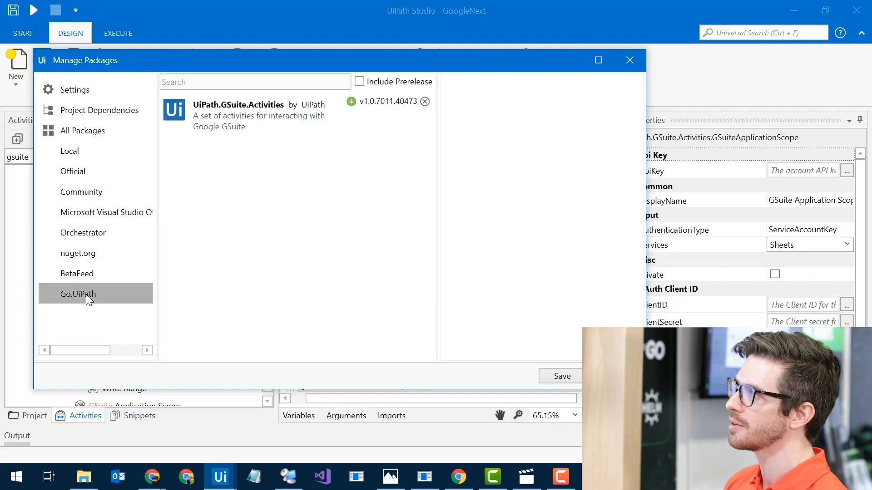
pyautogui.click(286, 122)
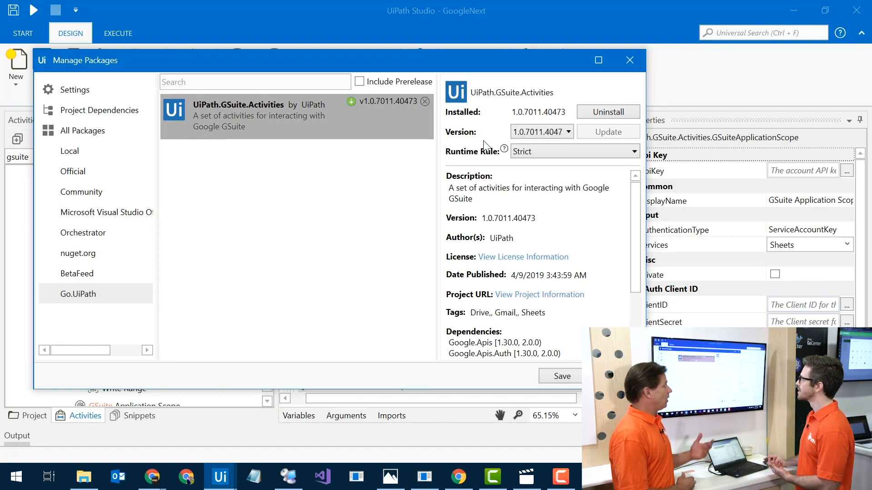
pyautogui.click(556, 130)
pyautogui.click(555, 130)
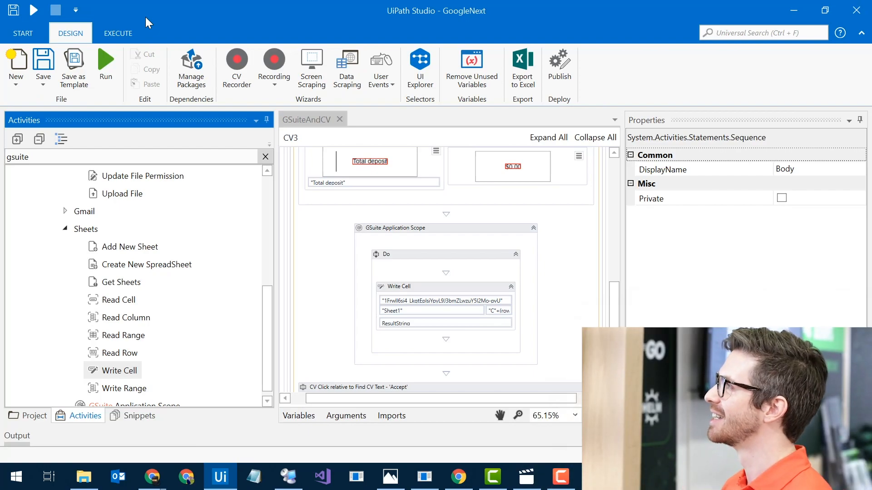
# Run the workflow so the robot enters each Cash In deposit into DoubleUI, up to $400.00
pyautogui.click(105, 63)
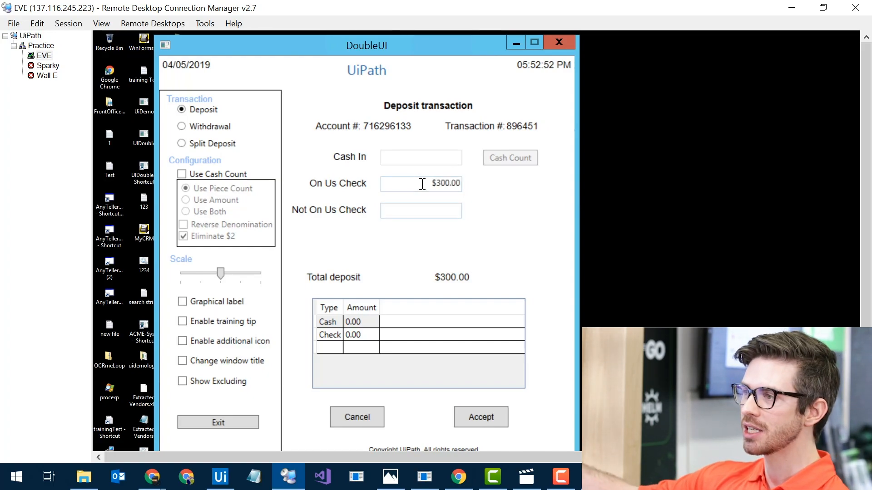
pyautogui.press('Tab')
pyautogui.write('400')
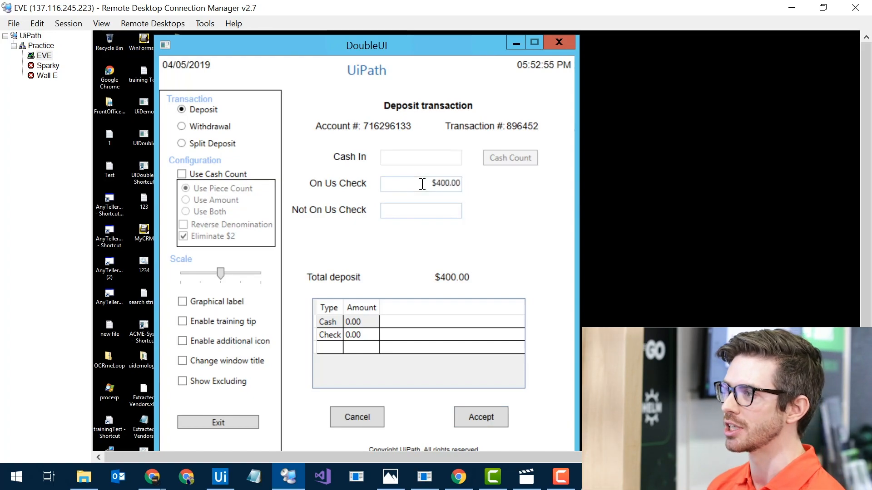
pyautogui.press('Tab')
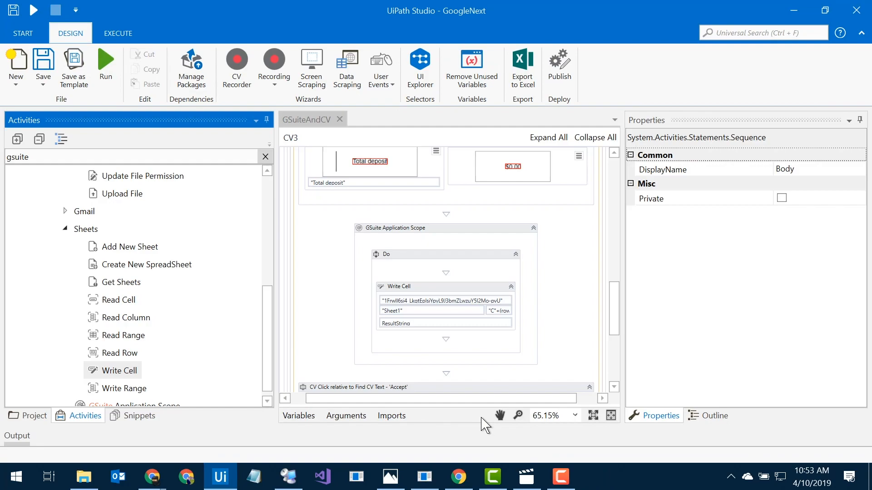
pyautogui.click(460, 476)
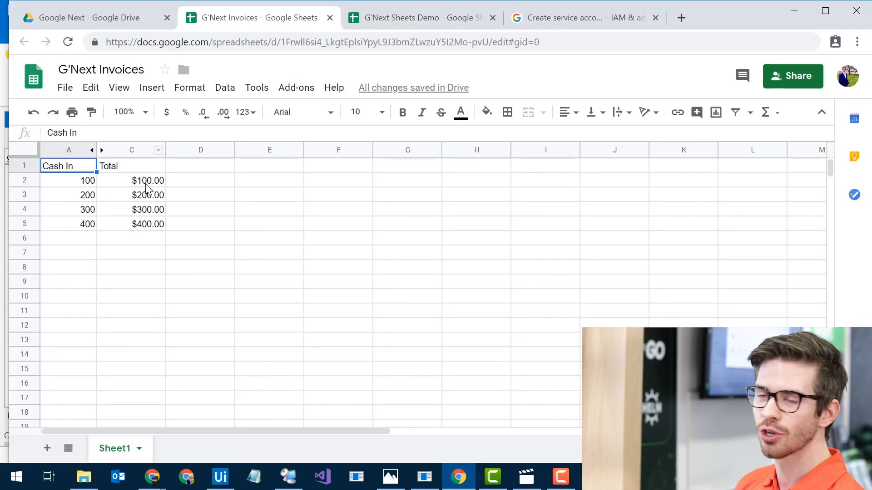